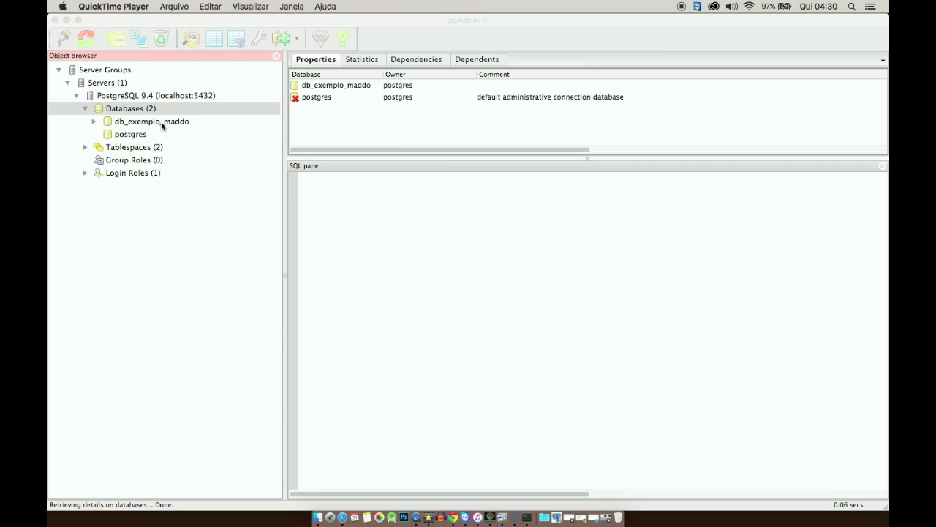
Step: Expand the db_exemplo_maddo database down to its public schema and select the schema's Tables collection
{"action": "left_click", "coordinate": [161, 121]}
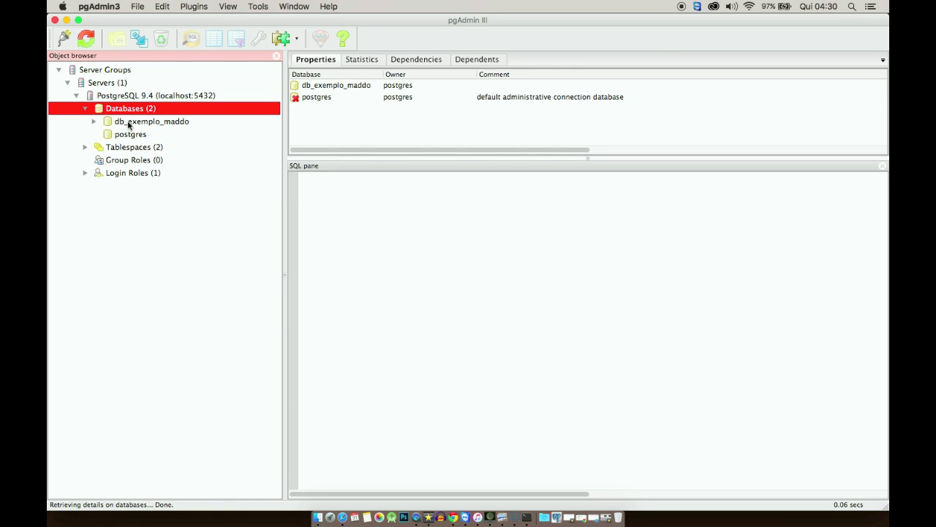
{"action": "left_click", "coordinate": [128, 122]}
{"action": "left_click", "coordinate": [93, 121]}
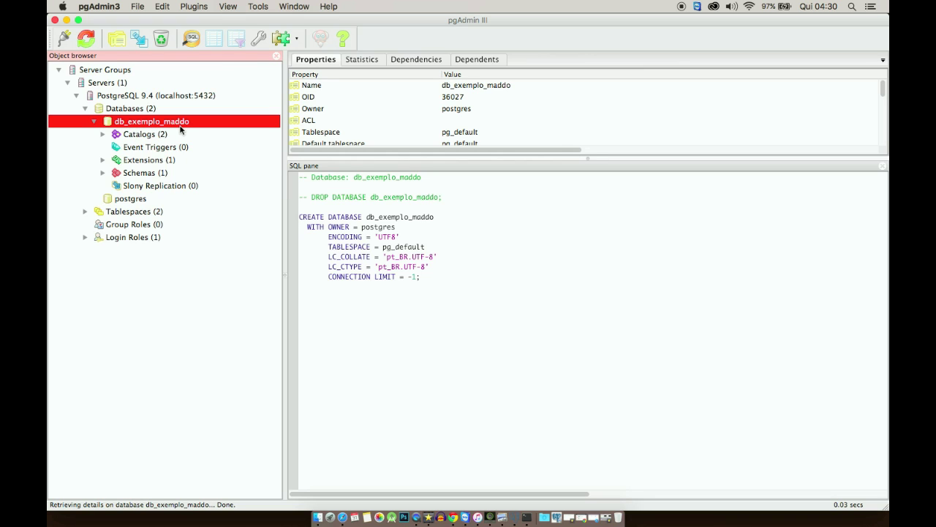
{"action": "left_click", "coordinate": [102, 172]}
{"action": "left_click", "coordinate": [143, 186]}
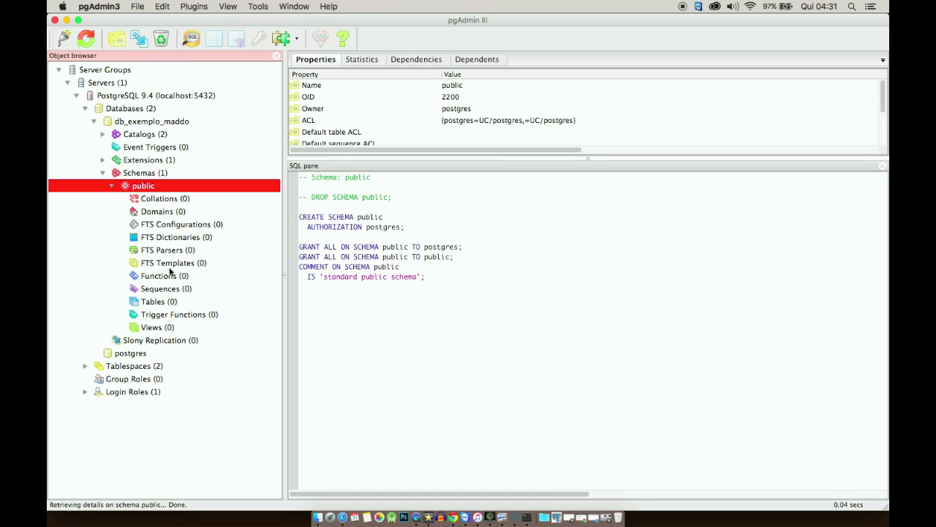
{"action": "left_click", "coordinate": [156, 304]}
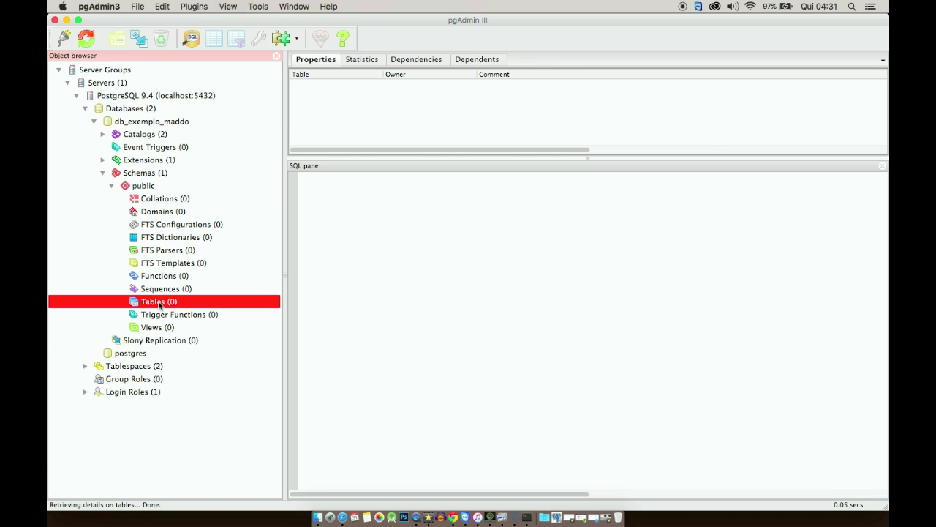
Step: Start a new table in the public schema named estado with postgres as its owner
{"action": "right_click", "coordinate": [160, 305]}
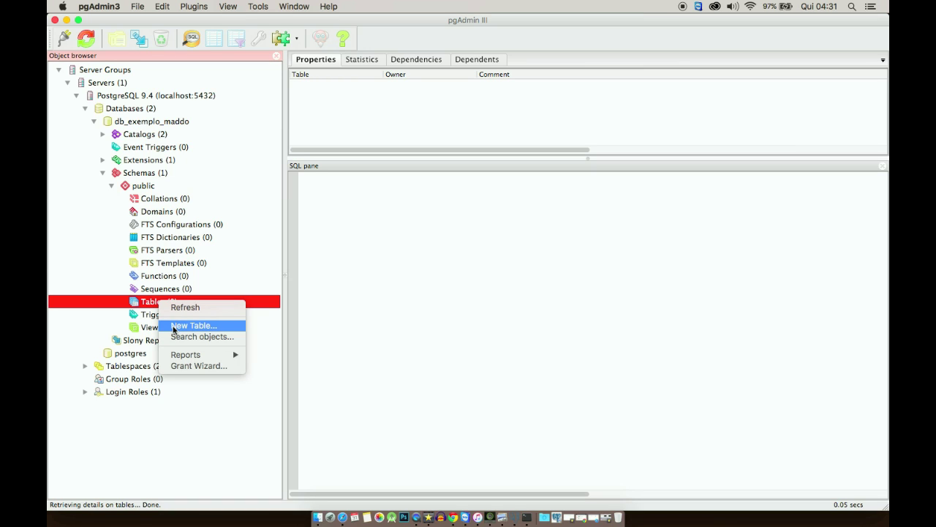
{"action": "left_click", "coordinate": [174, 330]}
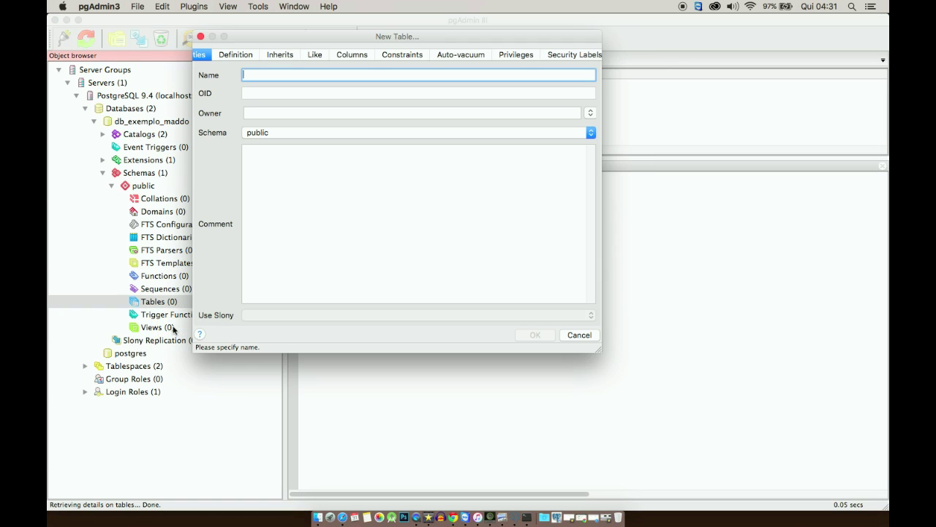
{"action": "left_click_drag", "start_coordinate": [356, 35], "coordinate": [453, 85]}
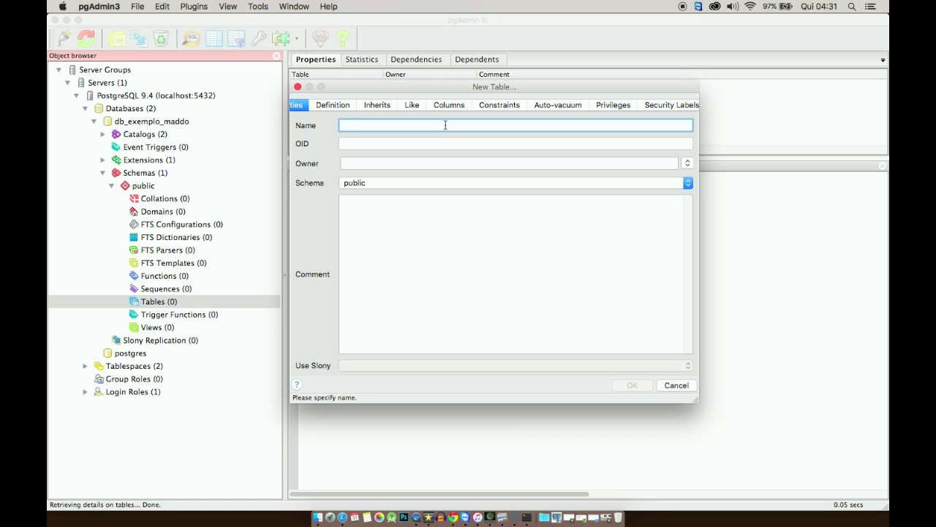
{"action": "type", "text": "estado"}
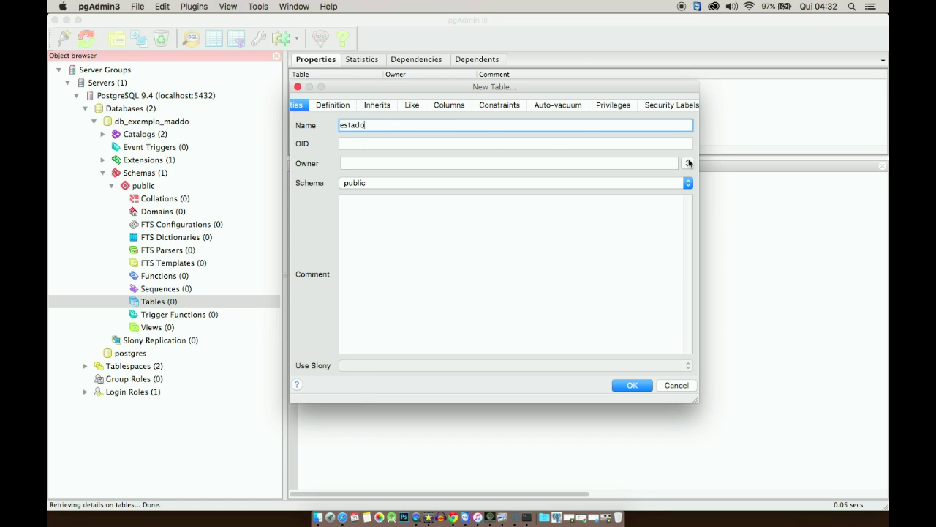
{"action": "left_click", "coordinate": [688, 164]}
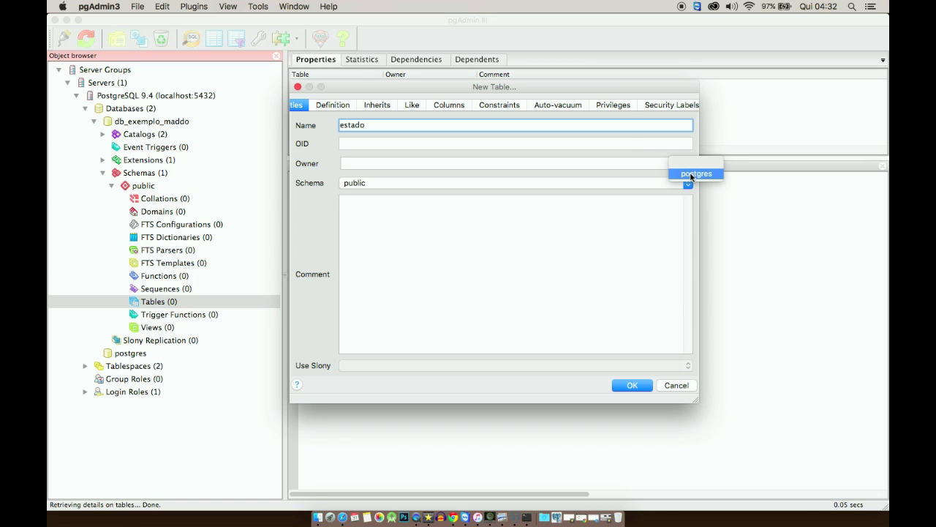
{"action": "left_click", "coordinate": [691, 175]}
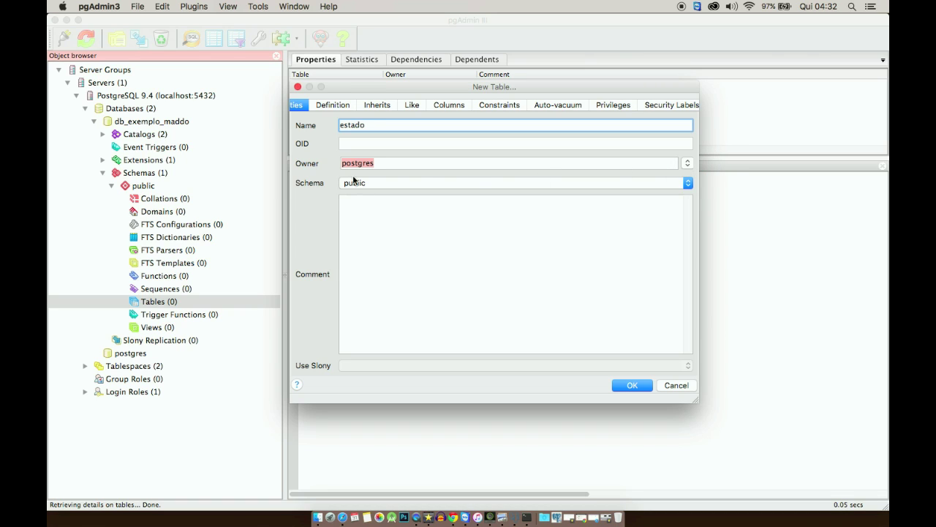
{"action": "left_click", "coordinate": [381, 163]}
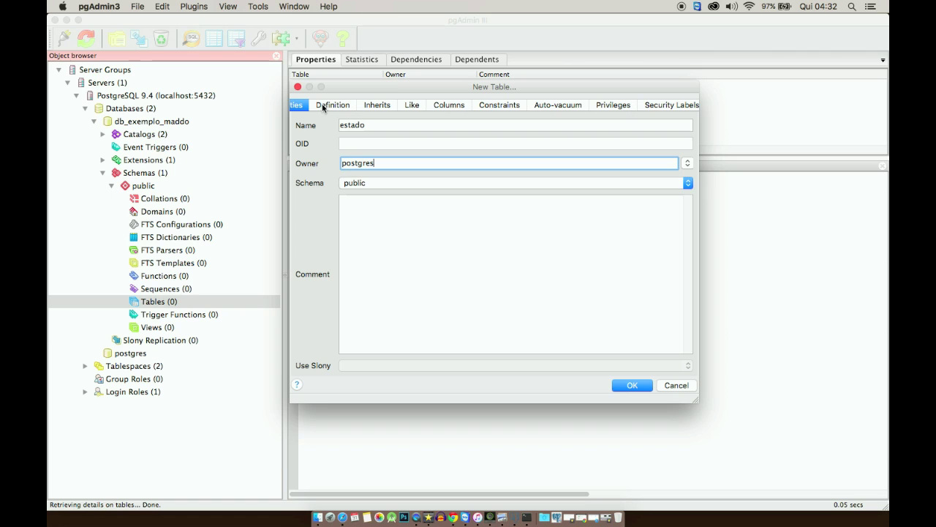
Step: Add a column named sigla with data type character and length 2 to the new estado table
{"action": "left_click", "coordinate": [447, 105]}
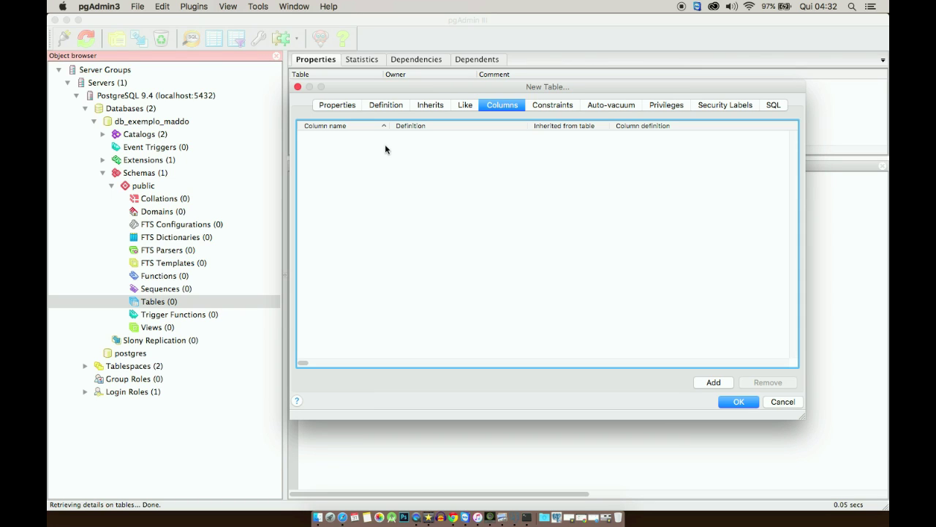
{"action": "left_click", "coordinate": [715, 382]}
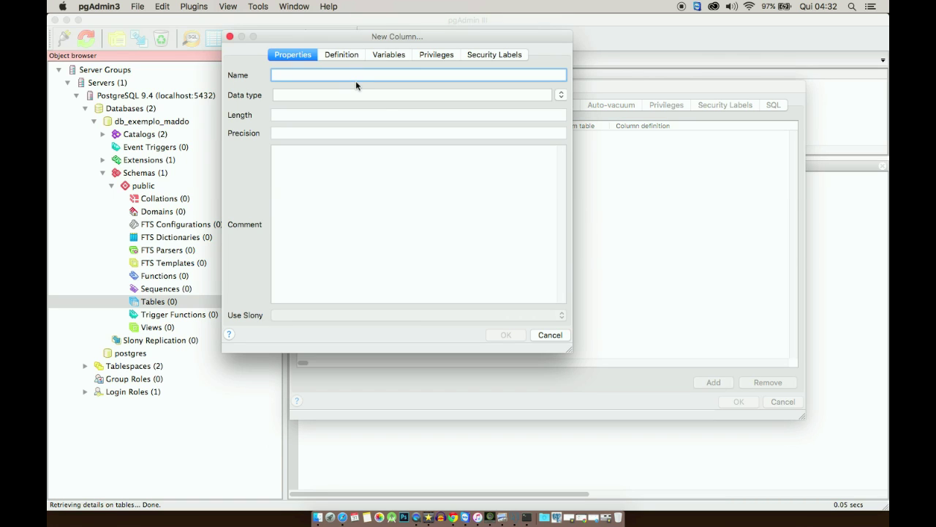
{"action": "type", "text": "sigla"}
{"action": "left_click", "coordinate": [561, 95]}
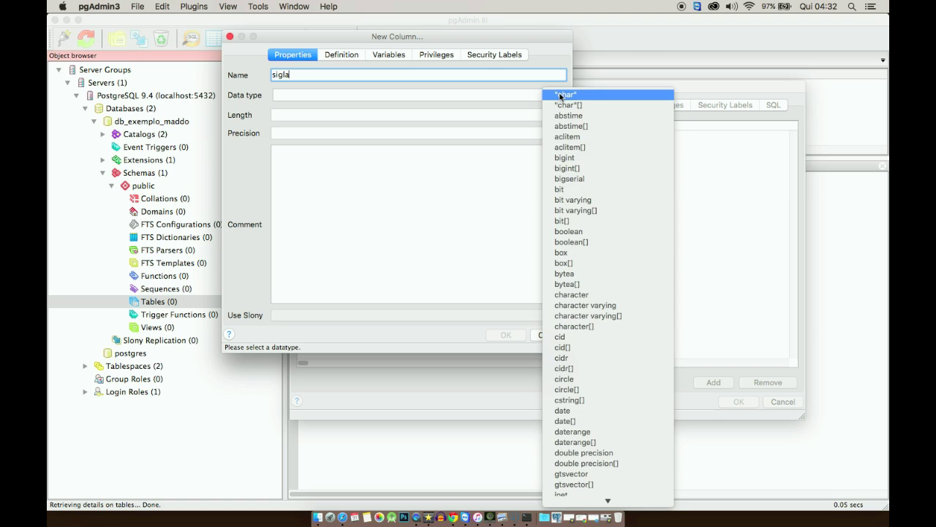
{"action": "left_click", "coordinate": [479, 94]}
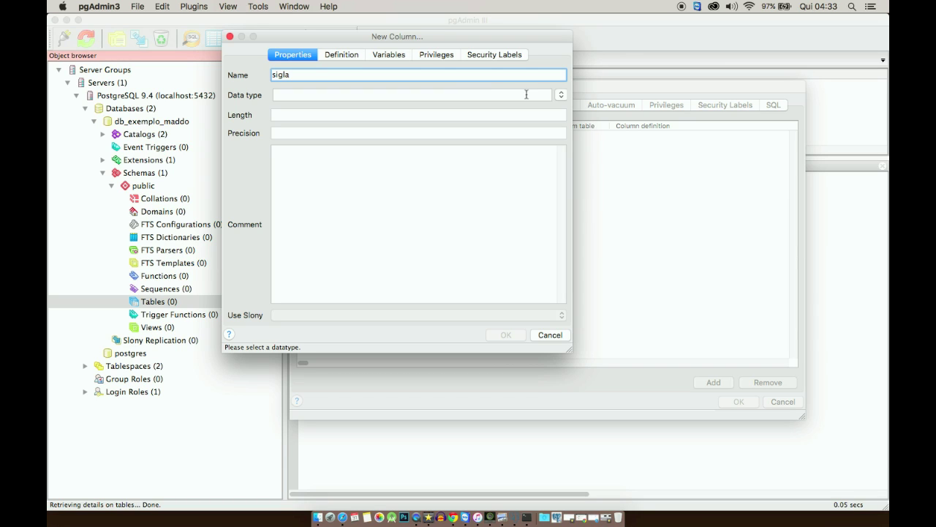
{"action": "left_click", "coordinate": [560, 94]}
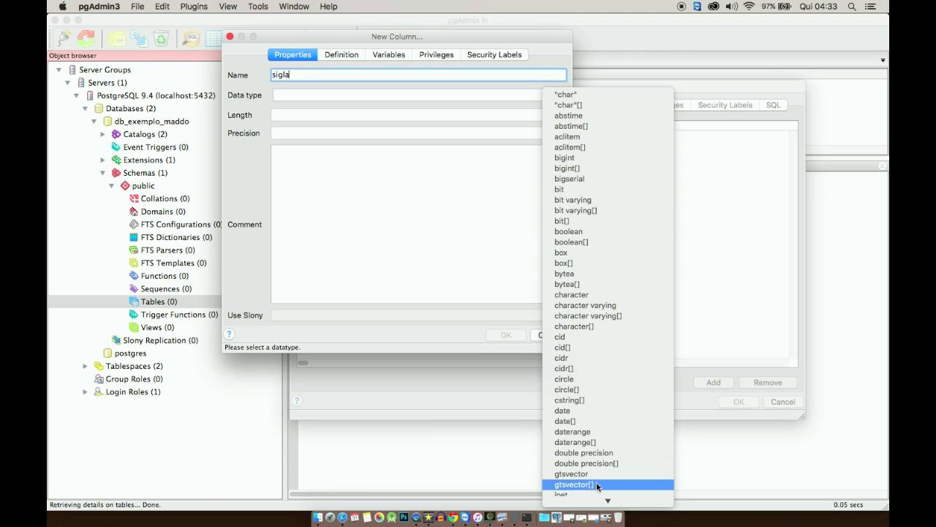
{"action": "mouse_move", "coordinate": [607, 502]}
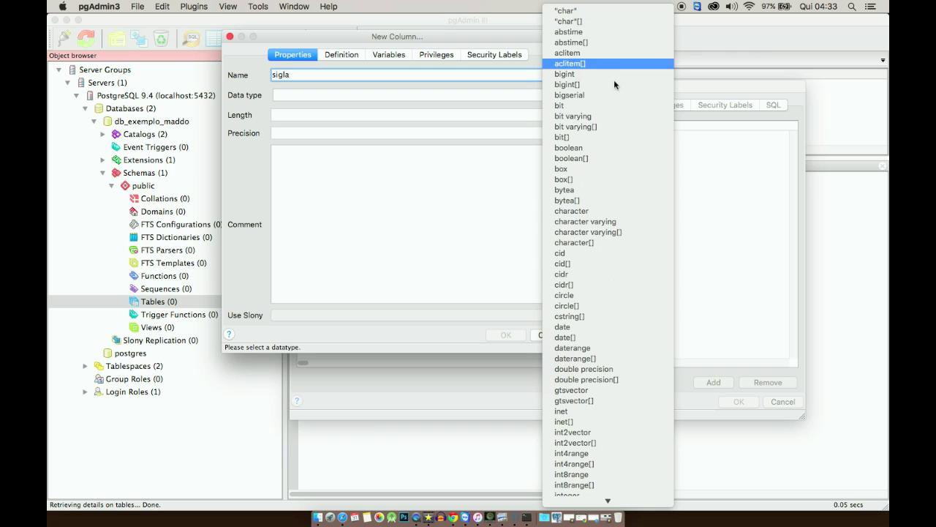
{"action": "left_click", "coordinate": [618, 212]}
{"action": "left_click", "coordinate": [374, 110]}
{"action": "type", "text": "2"}
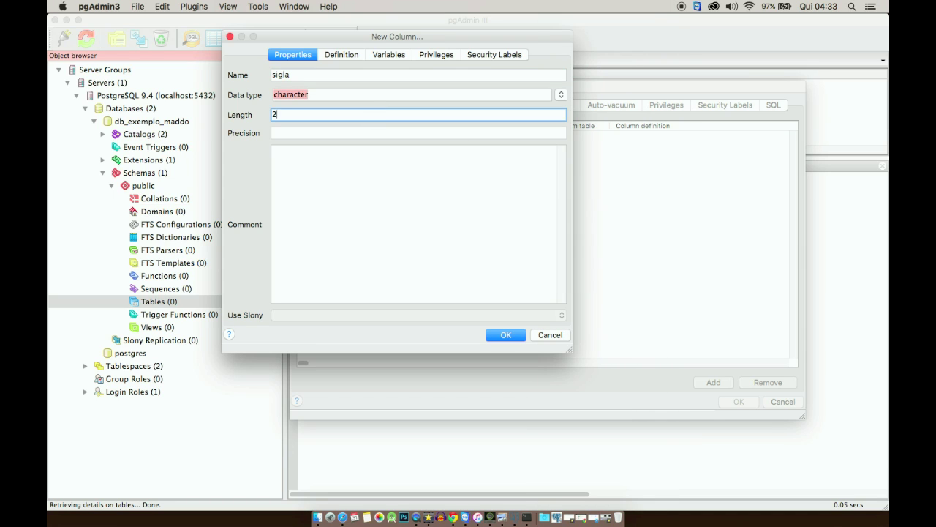
{"action": "left_click", "coordinate": [498, 335]}
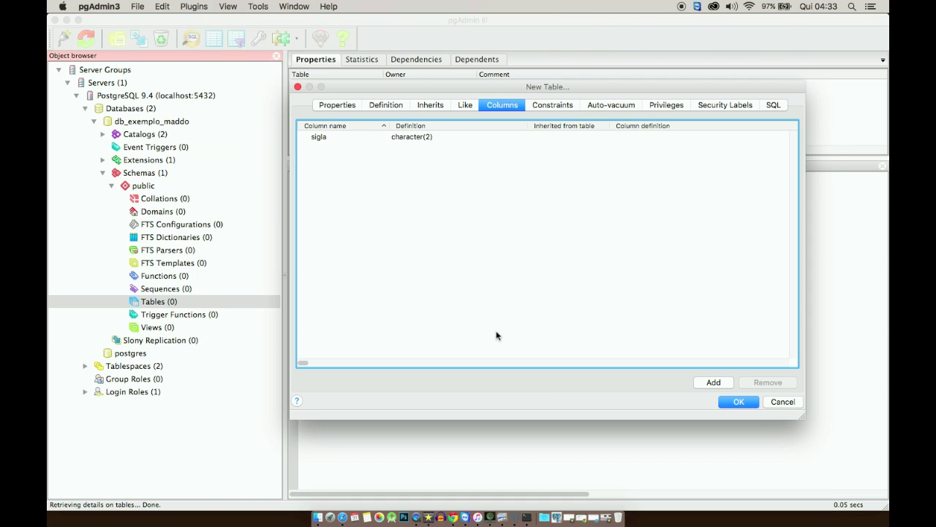
Step: Add a column named nome with data type character and length 50, and create the estado table without a primary key
{"action": "left_click", "coordinate": [408, 137]}
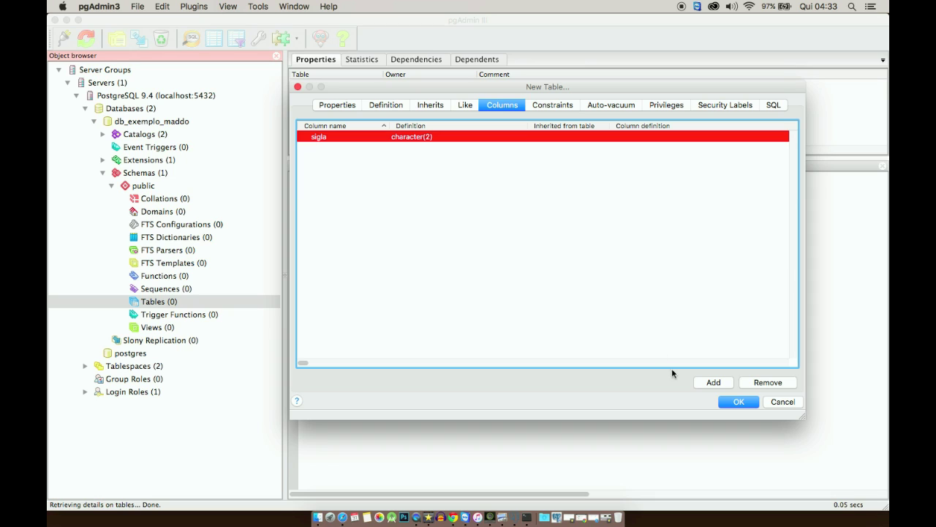
{"action": "left_click", "coordinate": [721, 385]}
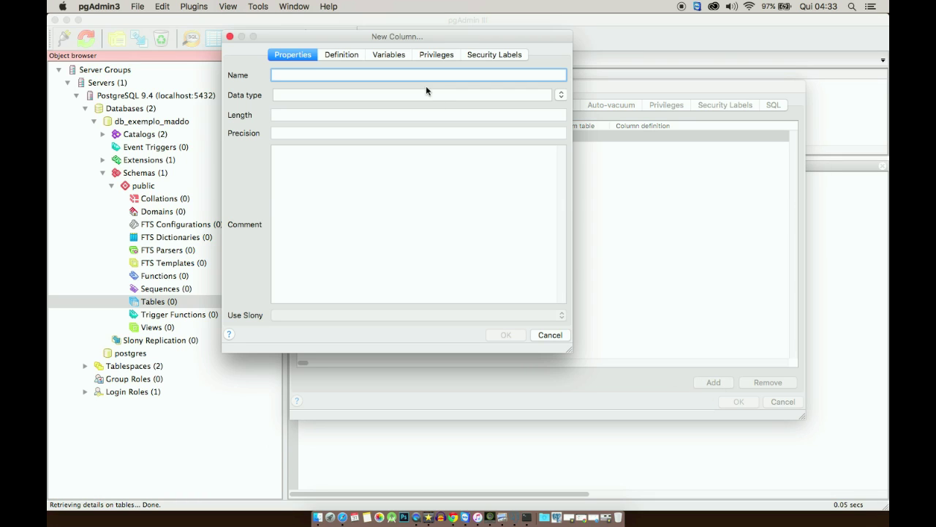
{"action": "type", "text": "nome"}
{"action": "left_click", "coordinate": [561, 99]}
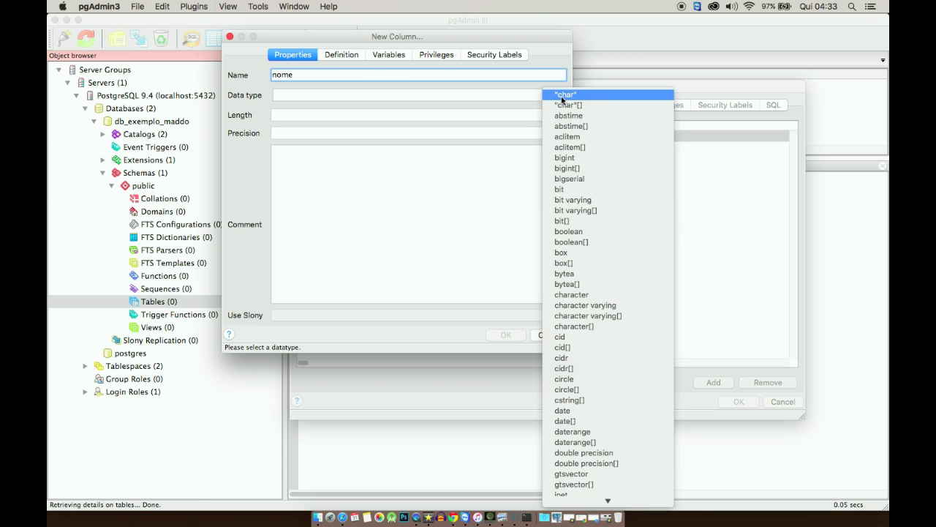
{"action": "left_click", "coordinate": [601, 296]}
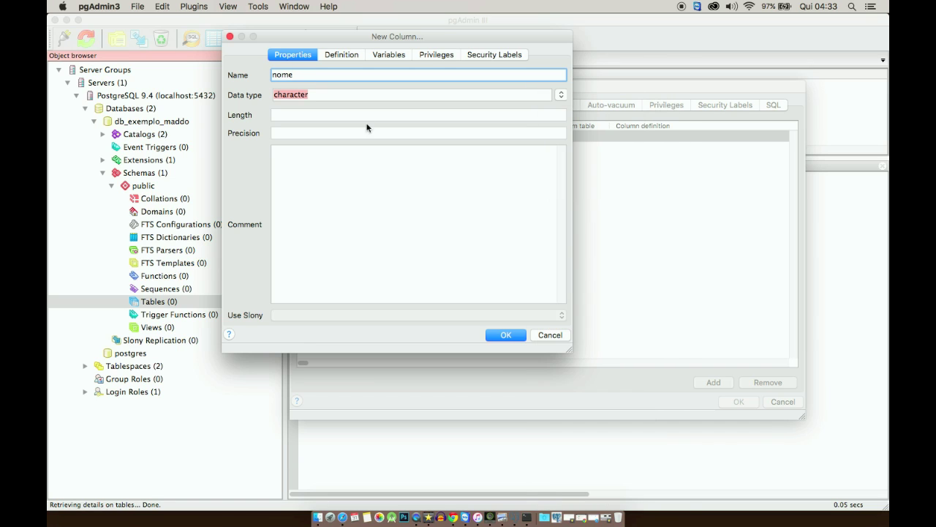
{"action": "left_click", "coordinate": [352, 115]}
{"action": "type", "text": "50"}
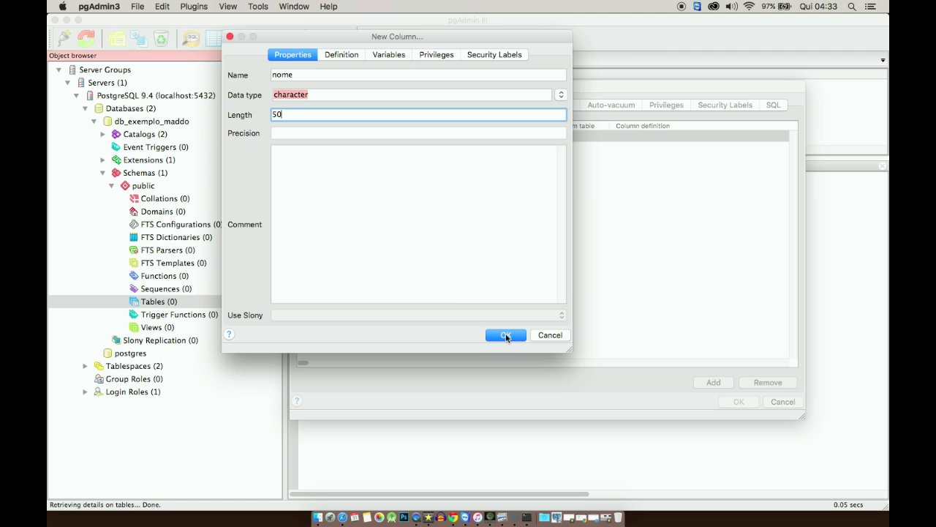
{"action": "left_click", "coordinate": [506, 335]}
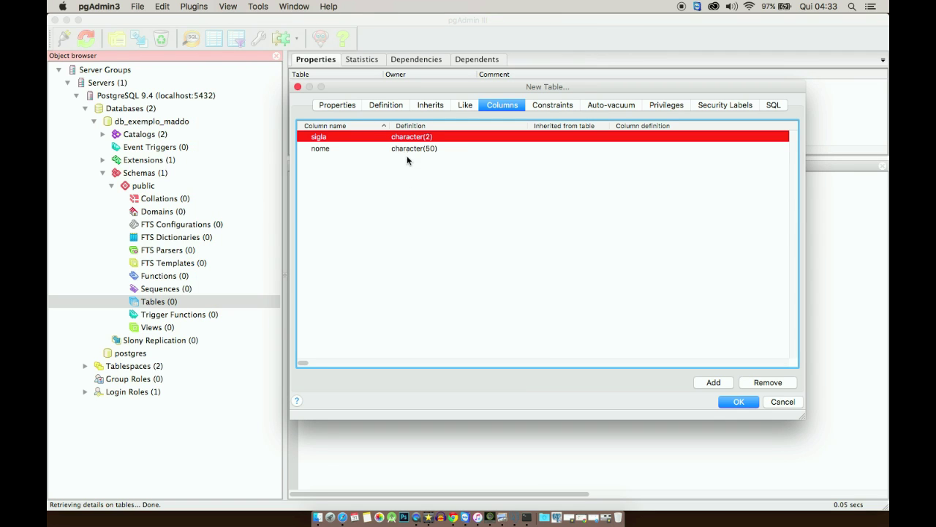
{"action": "left_click", "coordinate": [746, 402]}
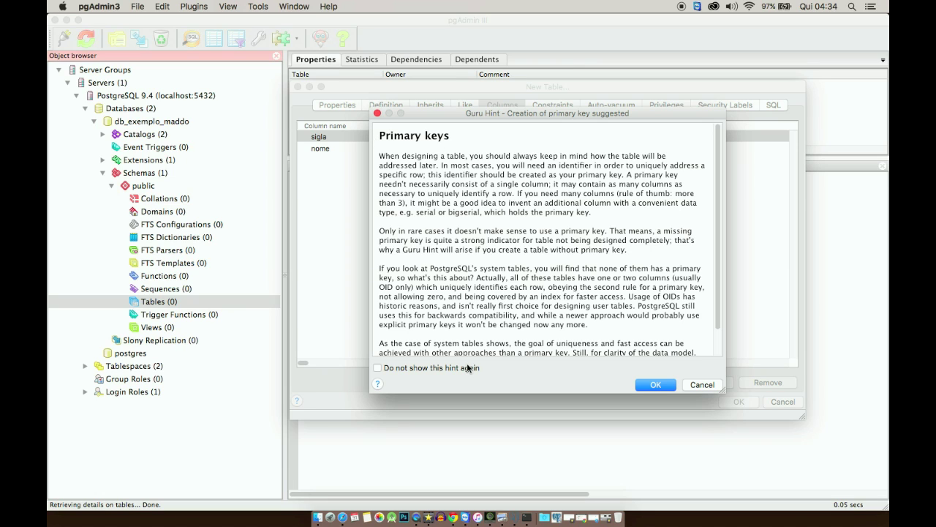
{"action": "left_click", "coordinate": [663, 385]}
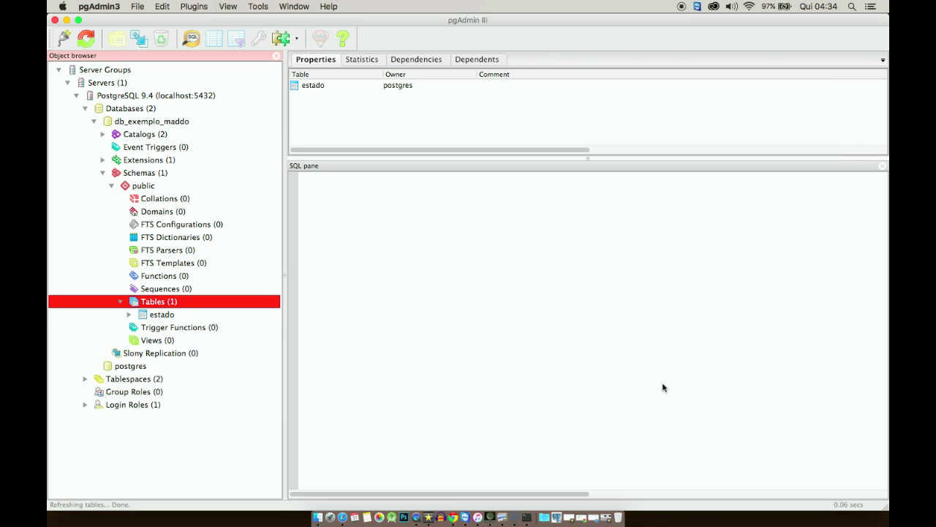
Step: Examine the estado table's generated SQL script and the details of its sigla and nome columns
{"action": "left_click", "coordinate": [149, 314]}
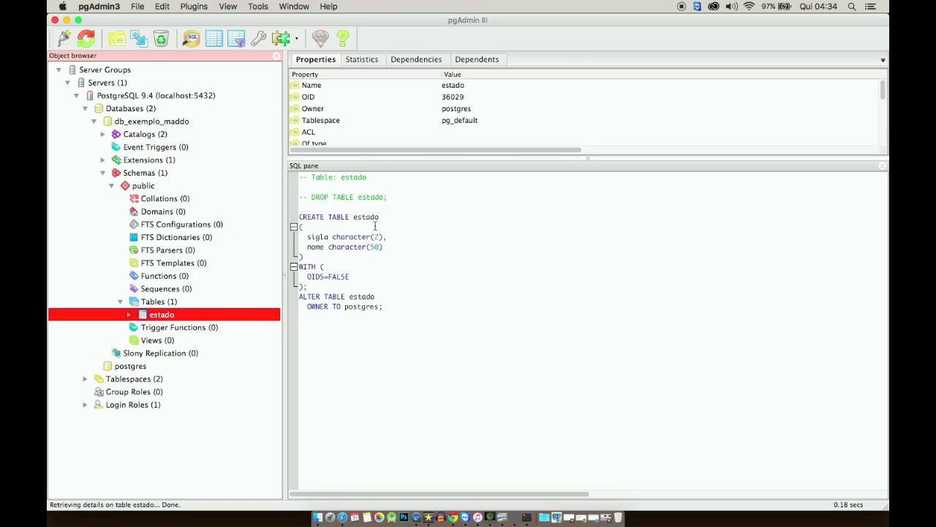
{"action": "left_click_drag", "start_coordinate": [383, 307], "coordinate": [296, 212]}
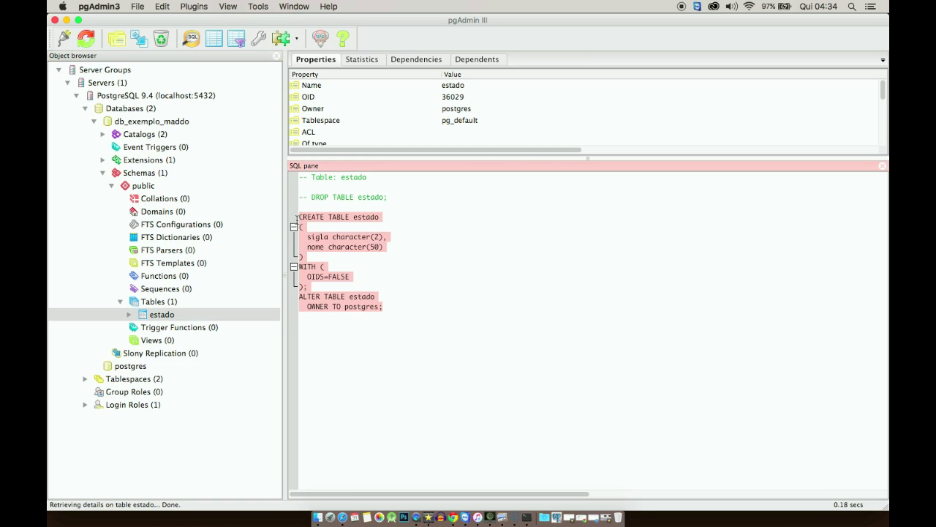
{"action": "left_click", "coordinate": [145, 317]}
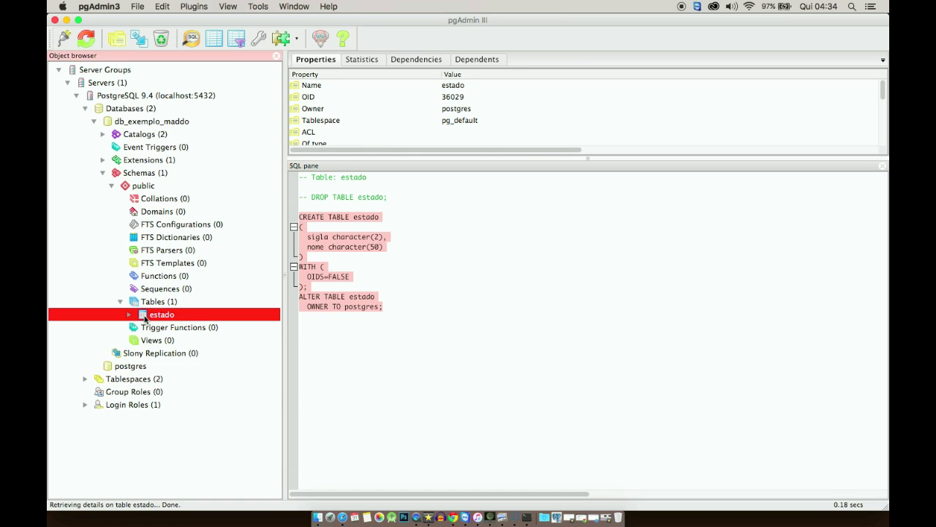
{"action": "left_click", "coordinate": [129, 314]}
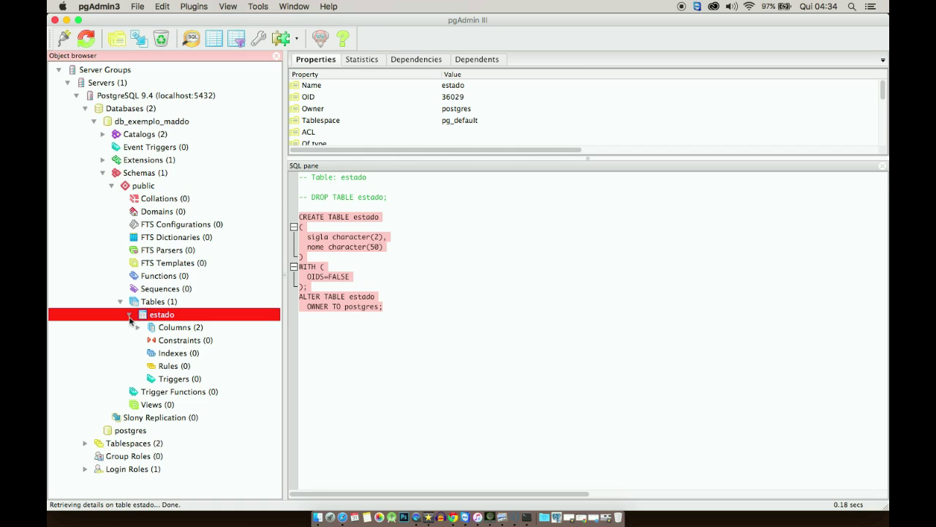
{"action": "left_click", "coordinate": [138, 328]}
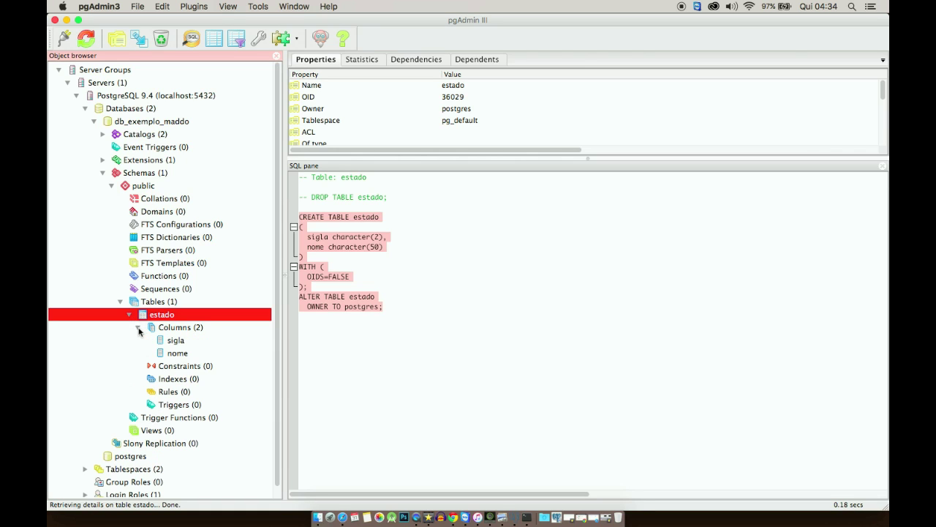
{"action": "left_click", "coordinate": [173, 342]}
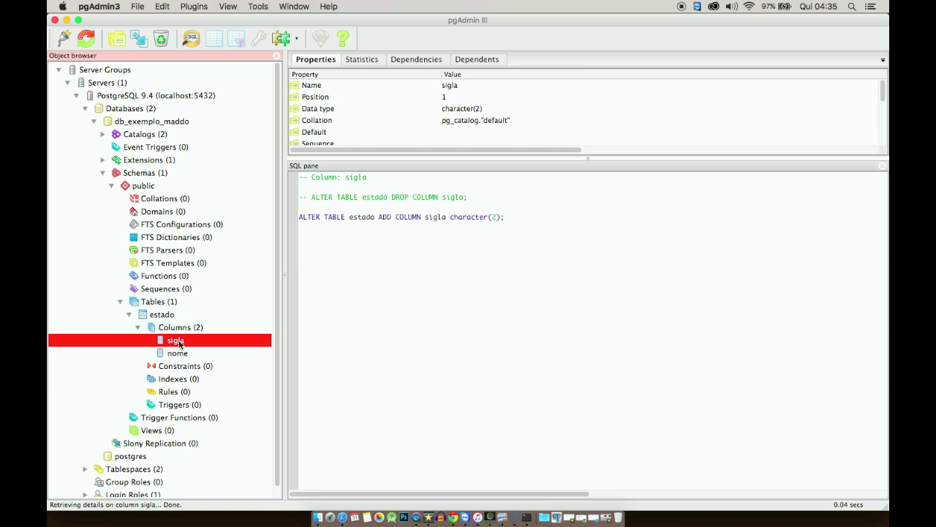
{"action": "left_click", "coordinate": [183, 356]}
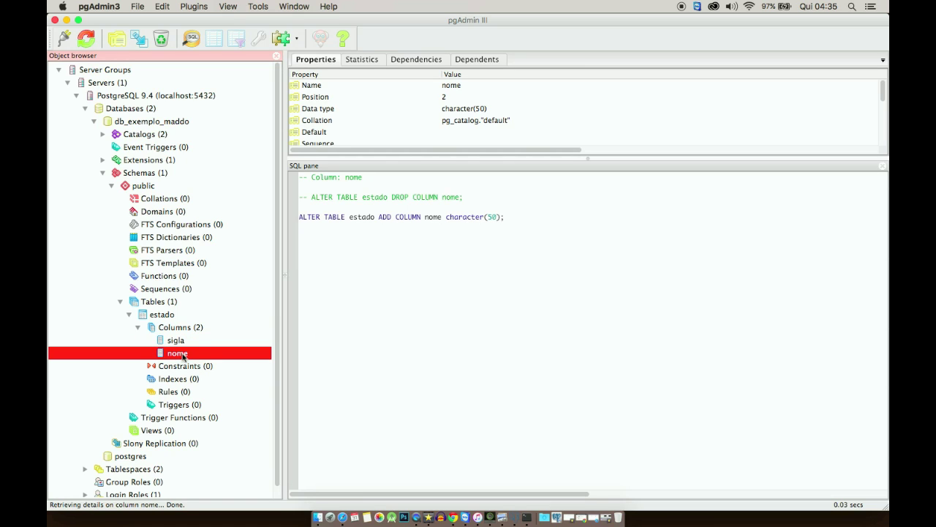
{"action": "left_click", "coordinate": [163, 314]}
{"action": "left_click_drag", "start_coordinate": [386, 307], "coordinate": [294, 212]}
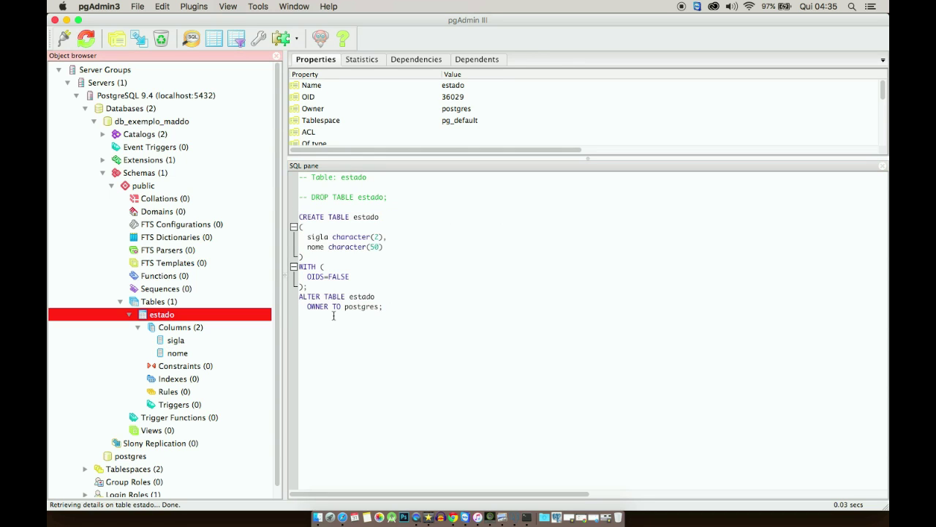
Step: Copy the estado table's full CREATE TABLE and ALTER TABLE statements, and drop the estado table from the public schema
{"action": "left_click_drag", "start_coordinate": [386, 310], "coordinate": [296, 217]}
{"action": "key", "text": "super+c"}
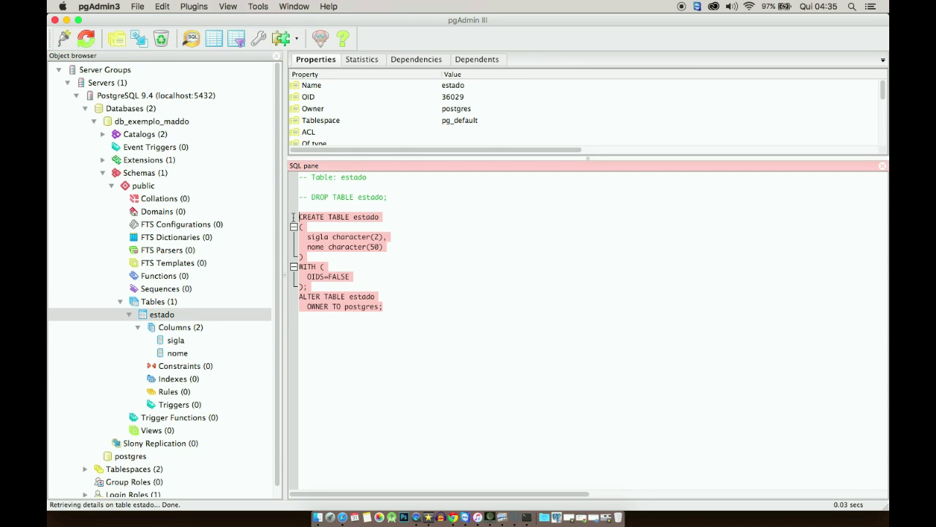
{"action": "left_click", "coordinate": [157, 302]}
{"action": "left_click", "coordinate": [158, 316]}
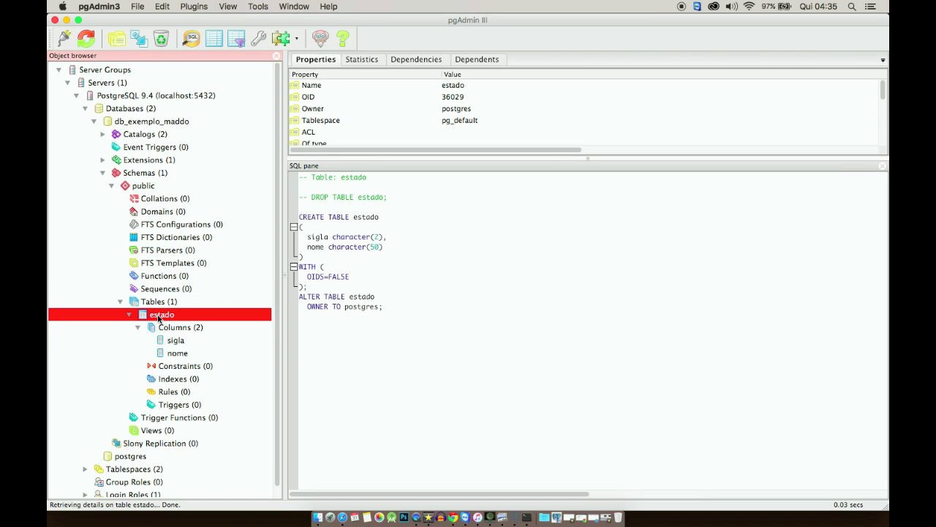
{"action": "right_click", "coordinate": [158, 317]}
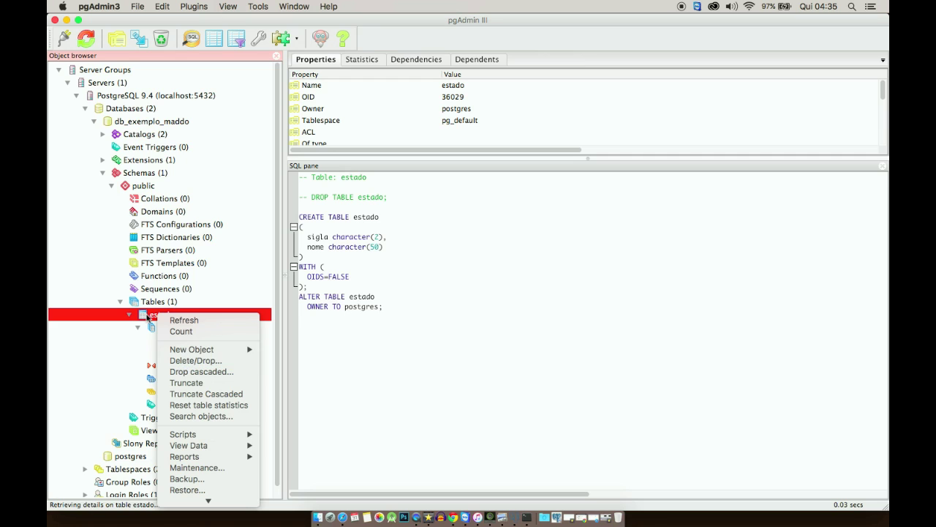
{"action": "left_click", "coordinate": [183, 362]}
{"action": "left_click", "coordinate": [575, 161]}
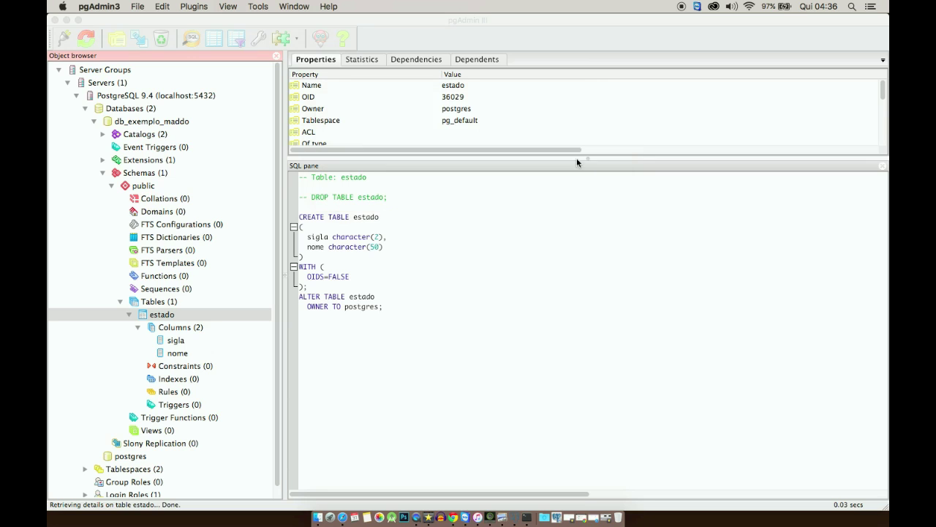
Step: Open a new SQL query window on db_exemplo_maddo and paste the copied estado table script into it
{"action": "left_click", "coordinate": [193, 45]}
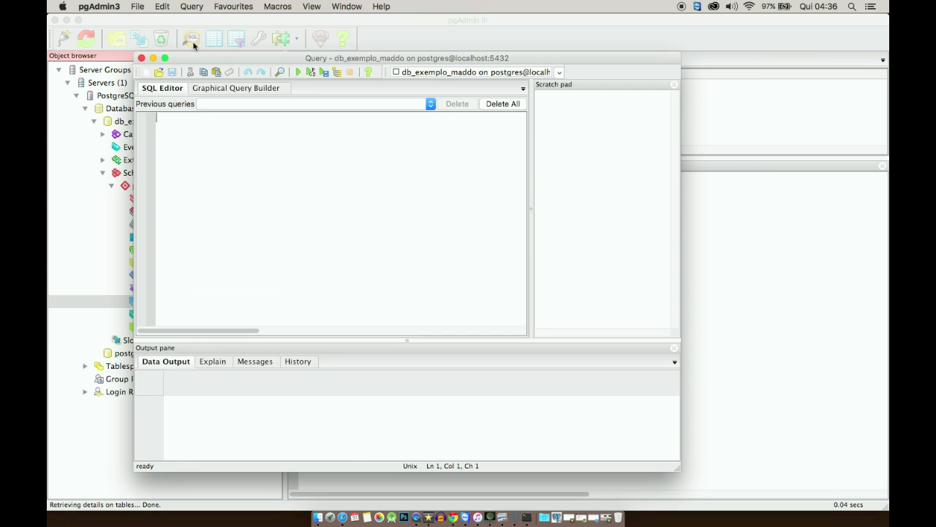
{"action": "left_click_drag", "start_coordinate": [193, 60], "coordinate": [351, 71]}
{"action": "left_click", "coordinate": [371, 176]}
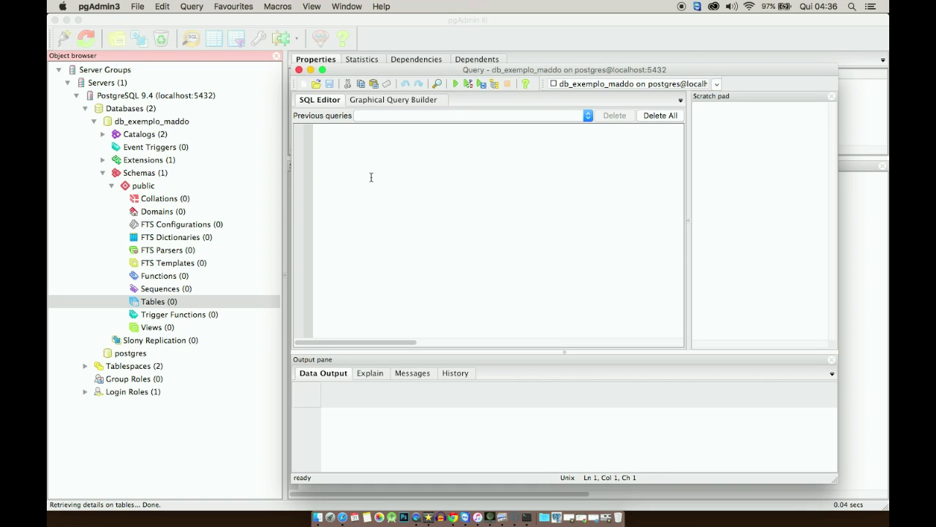
{"action": "key", "text": "super+v"}
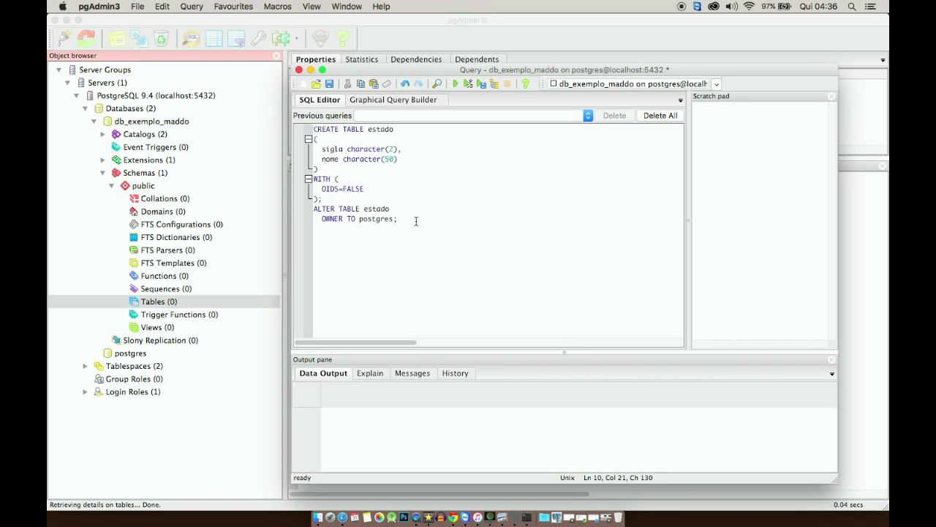
Step: Save the query script to the Mesa folder as tabela_estado.sql in the Query files format
{"action": "left_click_drag", "start_coordinate": [416, 220], "coordinate": [281, 124]}
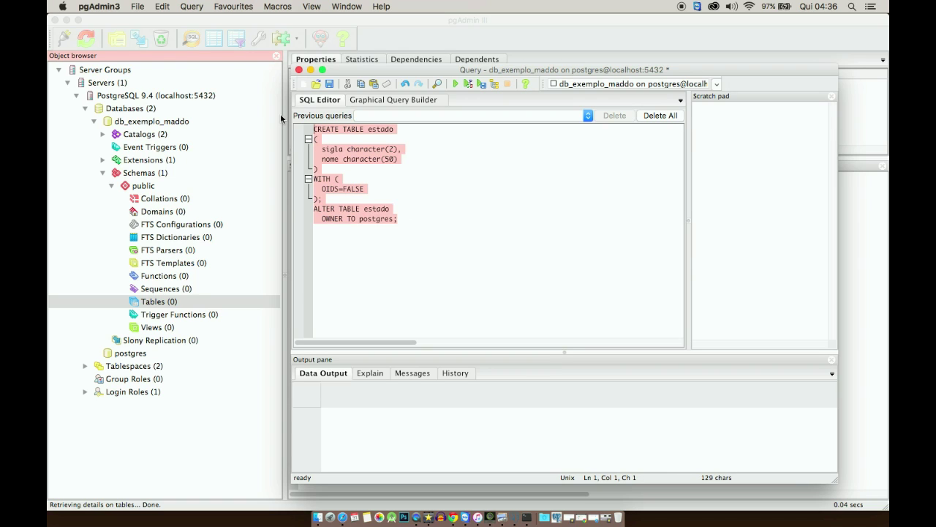
{"action": "left_click", "coordinate": [329, 85]}
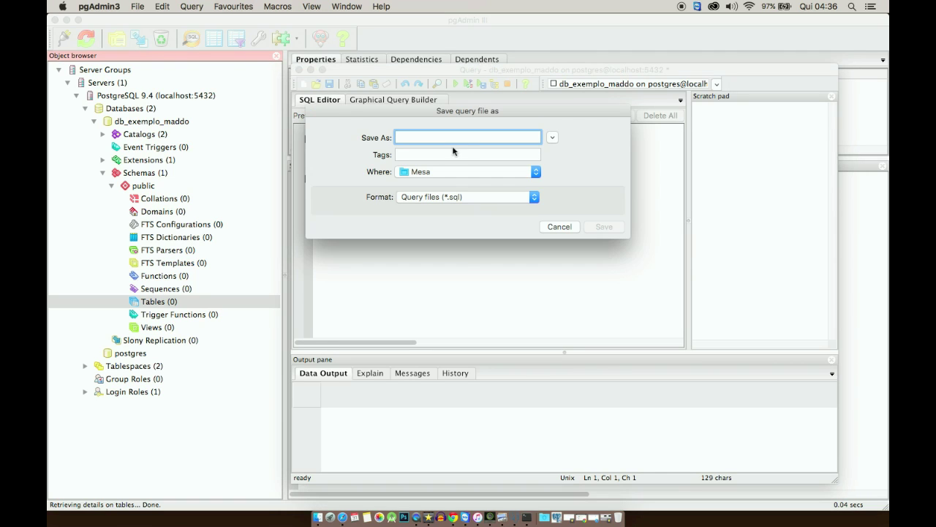
{"action": "type", "text": "tabela_es"}
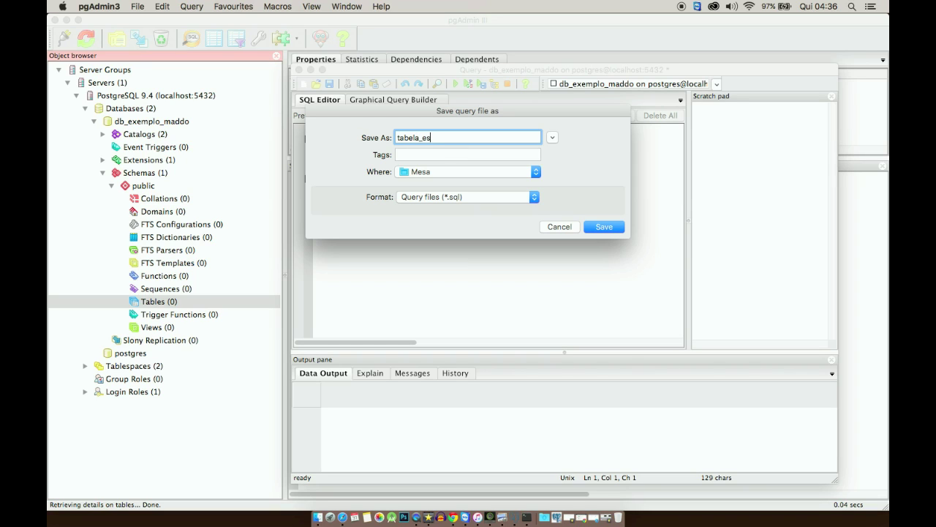
{"action": "type", "text": "tado.sql"}
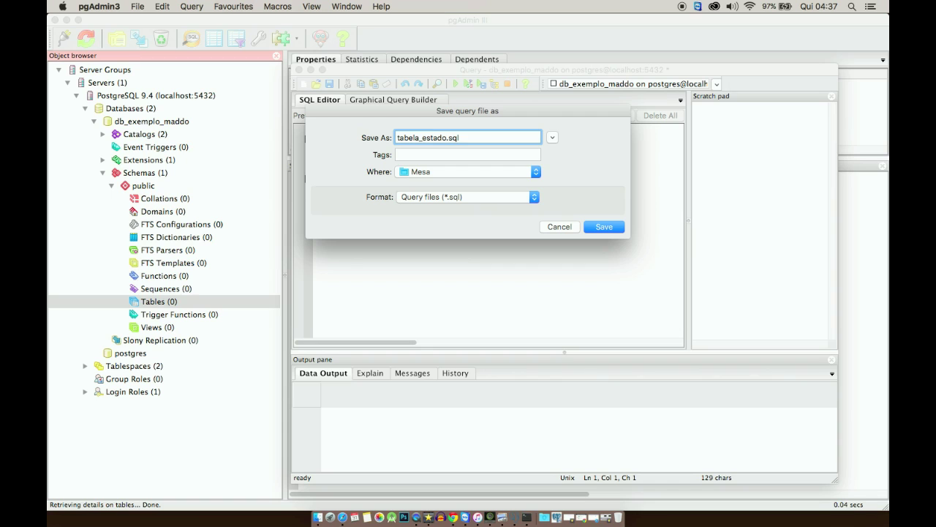
{"action": "key", "text": "Return"}
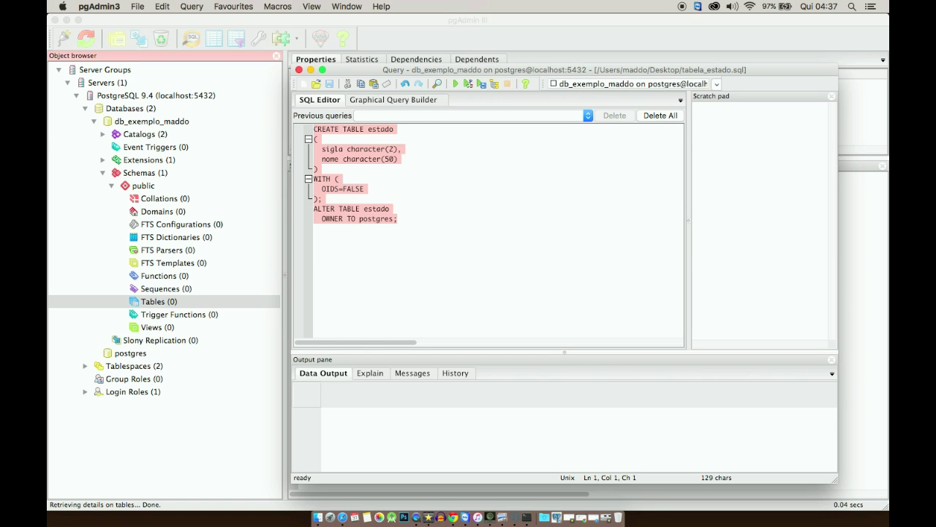
Step: Execute the script to recreate the estado table, close the query window, and refresh the public schema's tables to view estado's definition
{"action": "left_click", "coordinate": [451, 159]}
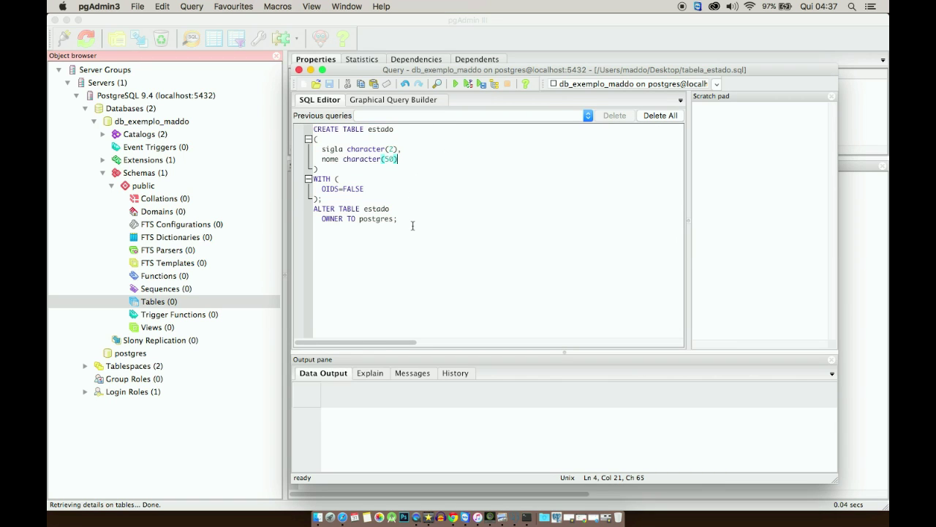
{"action": "left_click", "coordinate": [458, 85]}
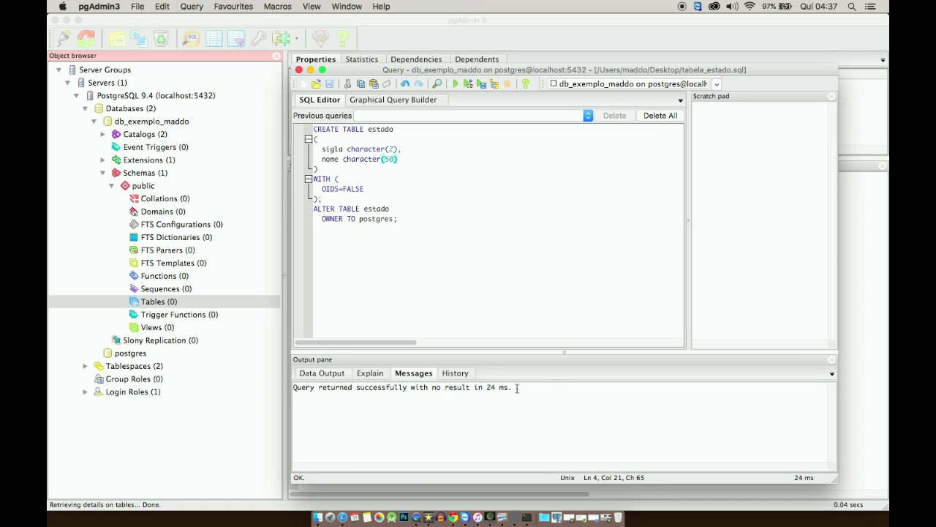
{"action": "left_click", "coordinate": [300, 69]}
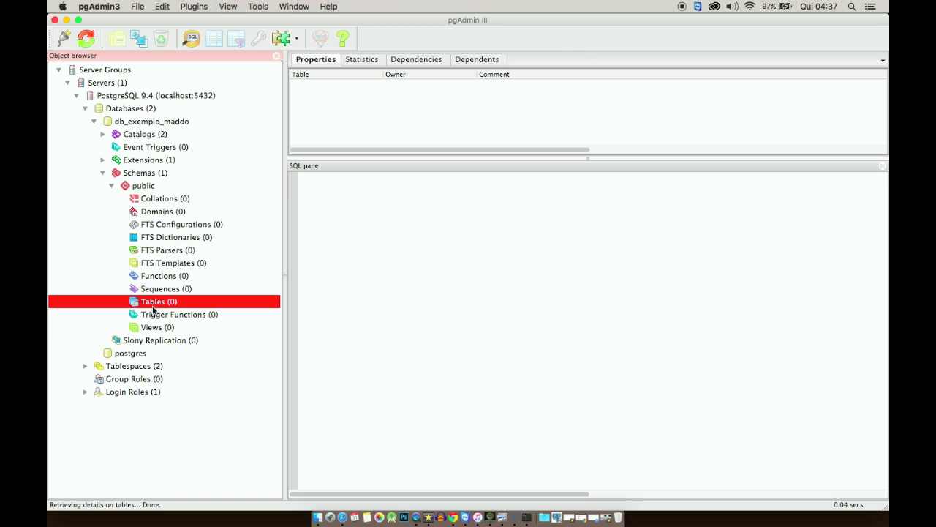
{"action": "left_click", "coordinate": [86, 39]}
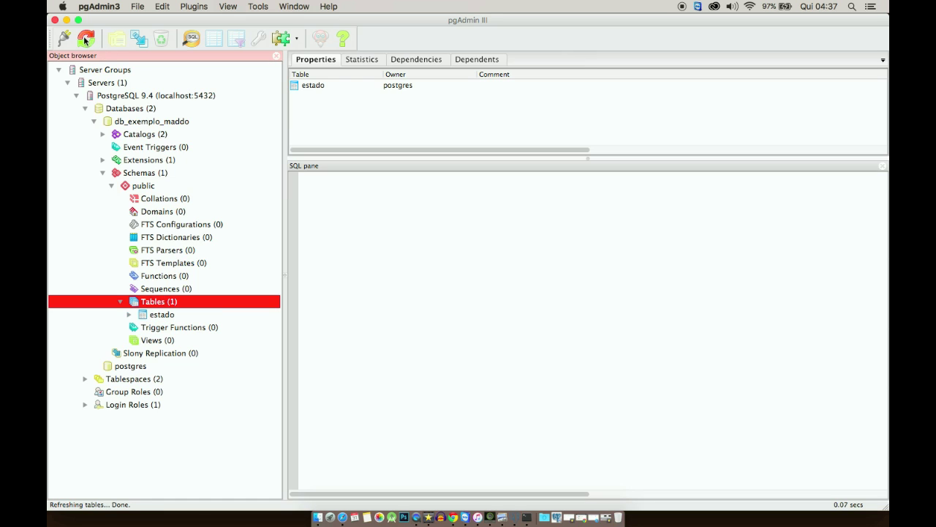
{"action": "left_click", "coordinate": [161, 316]}
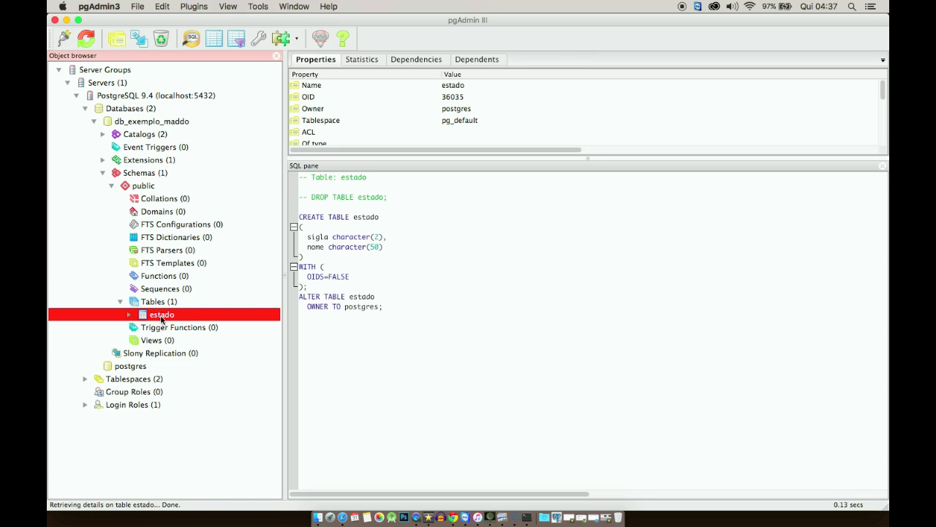